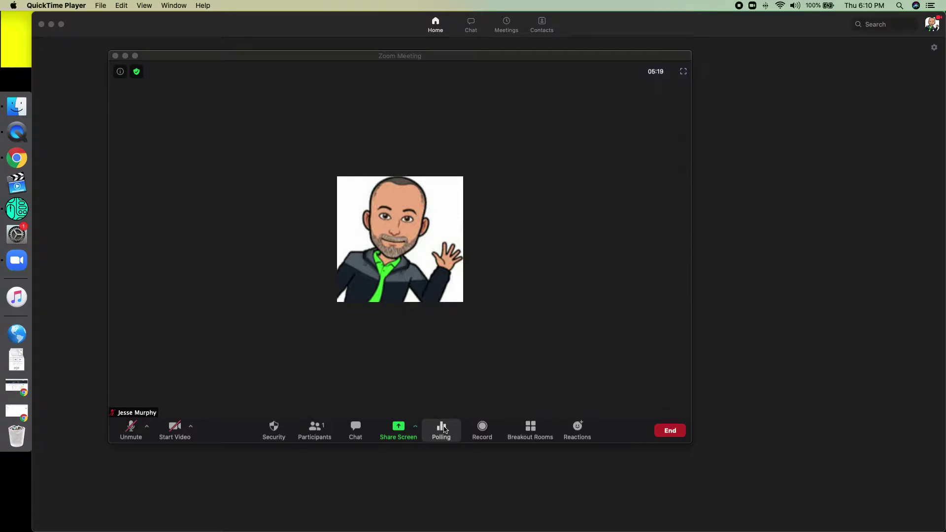
- Open the meeting's polls, preview Poll 2: Tuesday? and switch back to Poll 1: Happy today?
{"action": "left_click", "coordinate": [442, 428]}
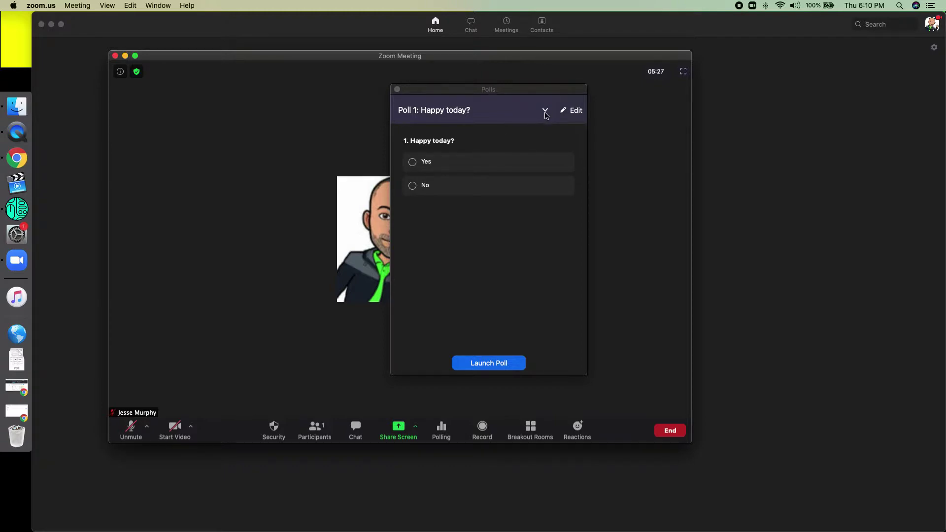
{"action": "left_click", "coordinate": [544, 112]}
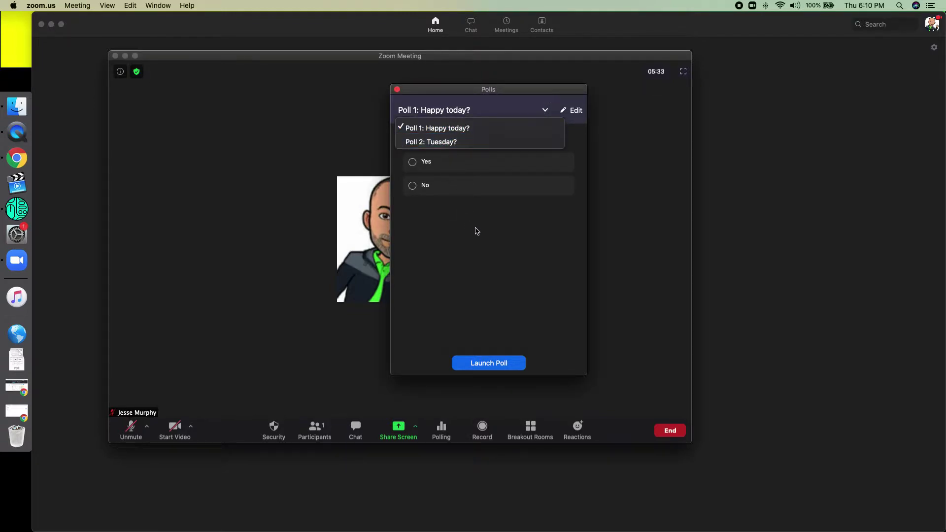
{"action": "left_click", "coordinate": [454, 142]}
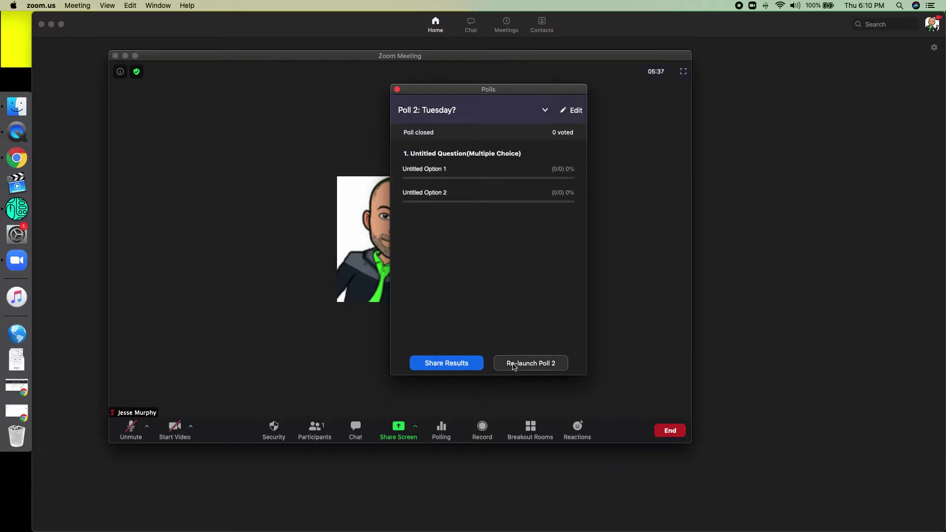
{"action": "left_click", "coordinate": [545, 110]}
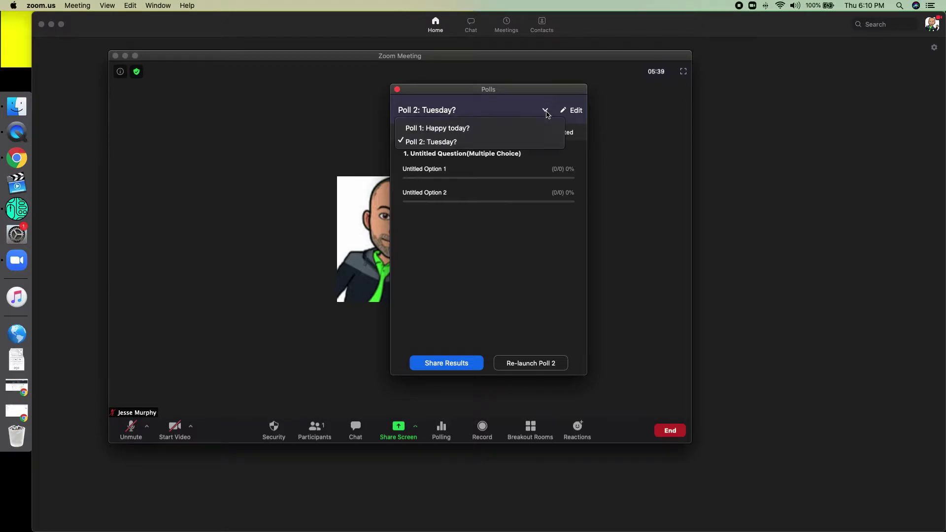
{"action": "left_click", "coordinate": [497, 129]}
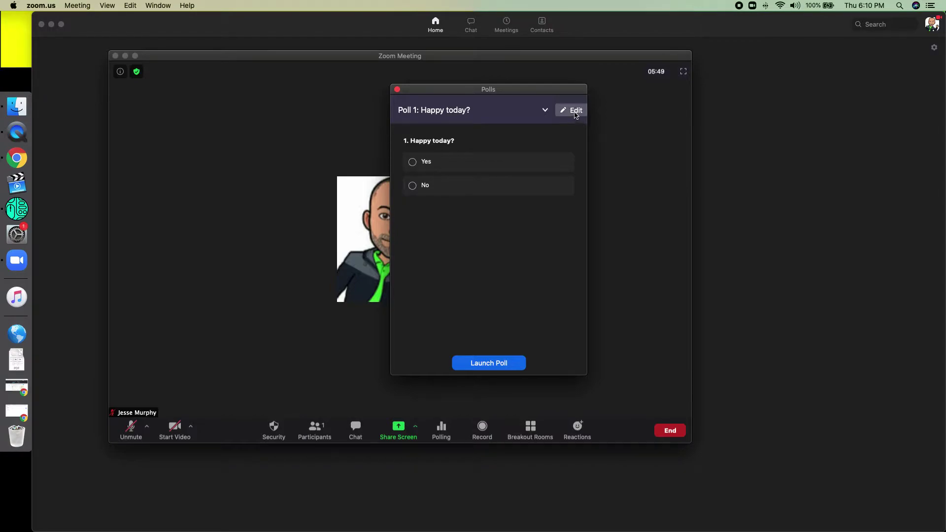
- Open the meeting poll editing page in the browser and move the Polls window clear of the poll list
{"action": "left_click", "coordinate": [574, 111]}
{"action": "left_click_drag", "start_coordinate": [527, 92], "coordinate": [853, 267]}
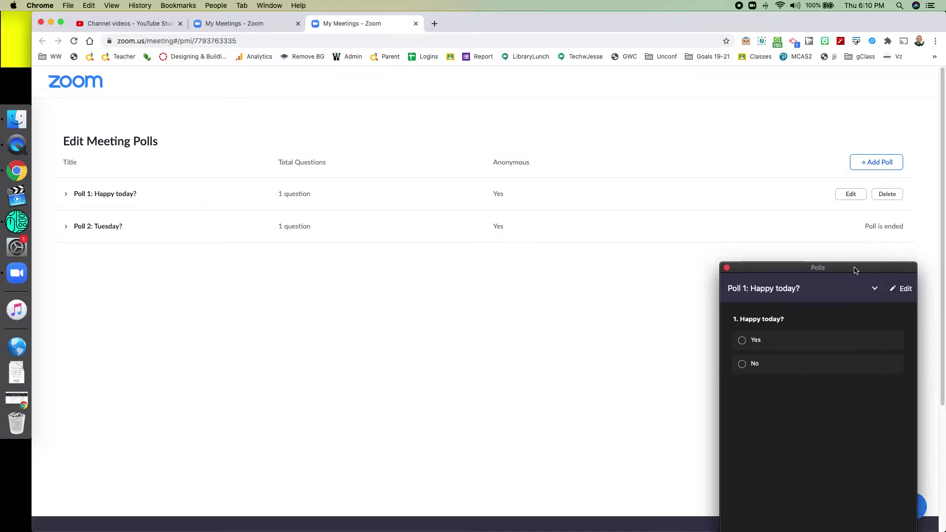
{"action": "left_click", "coordinate": [703, 236]}
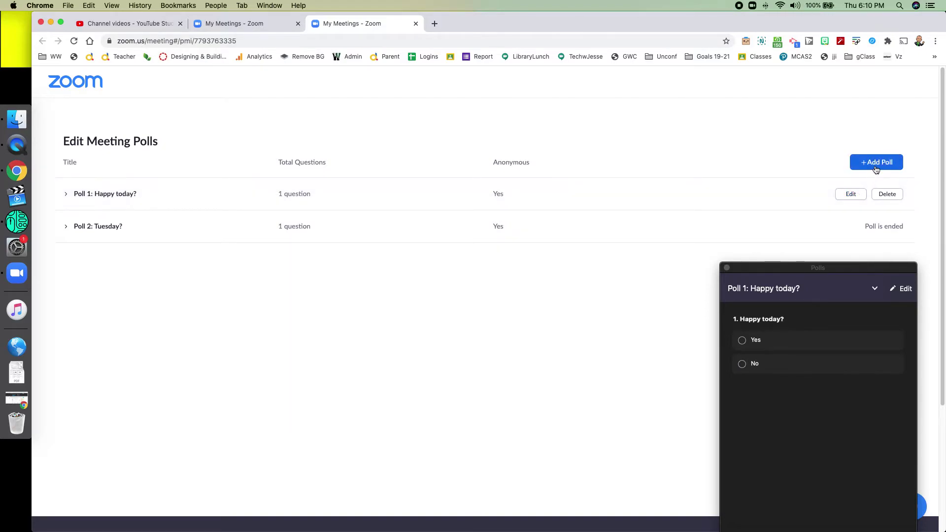
- Add a new meeting poll titled "Sample Poll"
{"action": "left_click", "coordinate": [876, 167]}
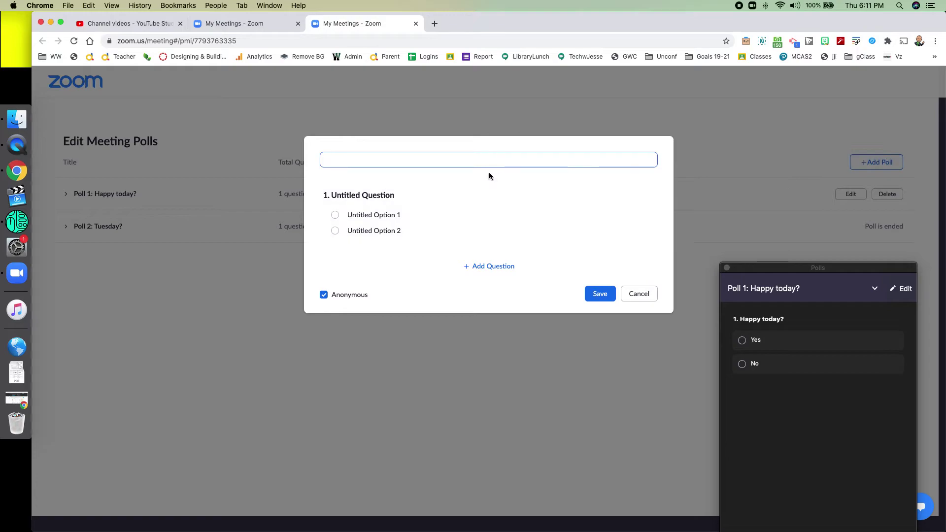
{"action": "left_click", "coordinate": [405, 133]}
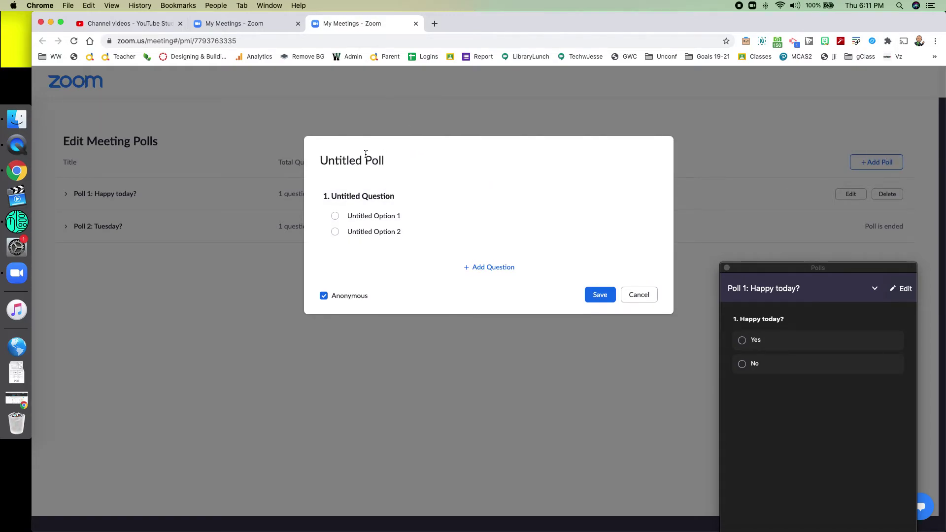
{"action": "left_click", "coordinate": [378, 163]}
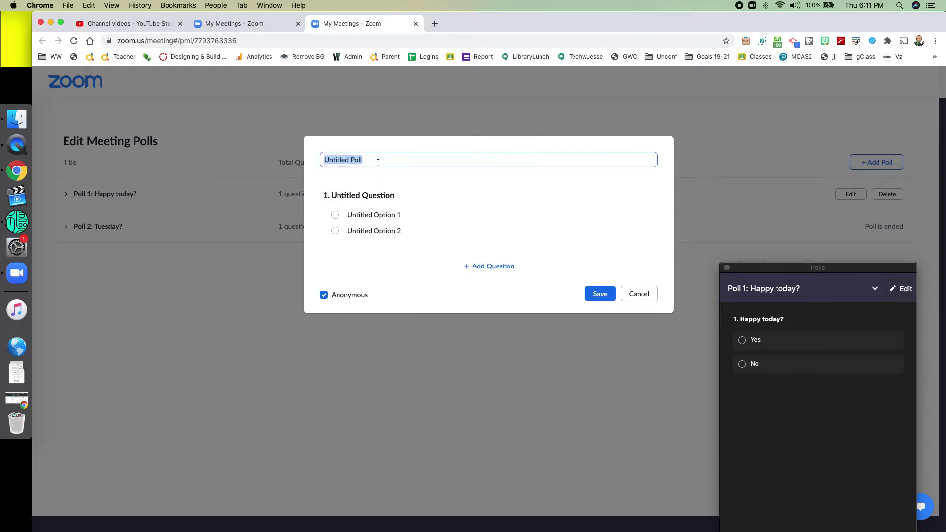
{"action": "type", "text": "Sample Po"}
- Set the first question to "Hungry?" with the answer options "Yes" and "No"
{"action": "left_click", "coordinate": [373, 195]}
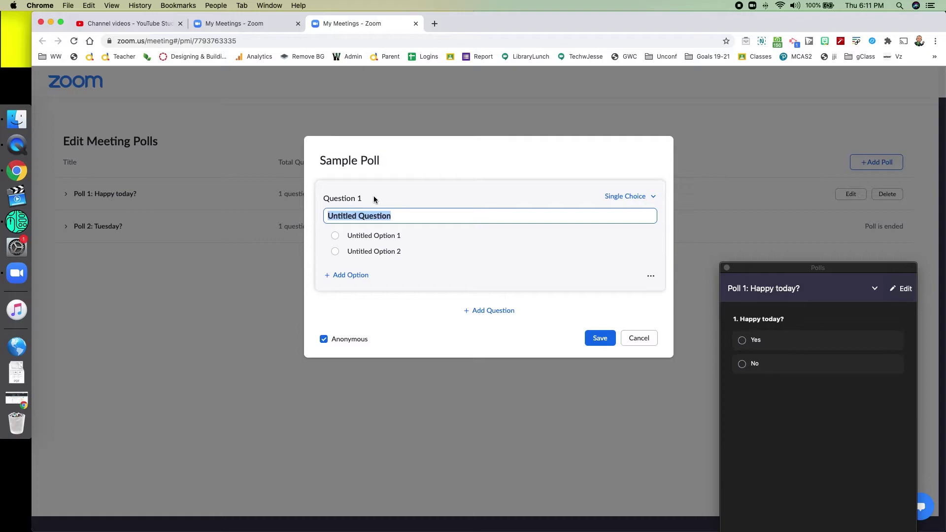
{"action": "type", "text": "Hungry?"}
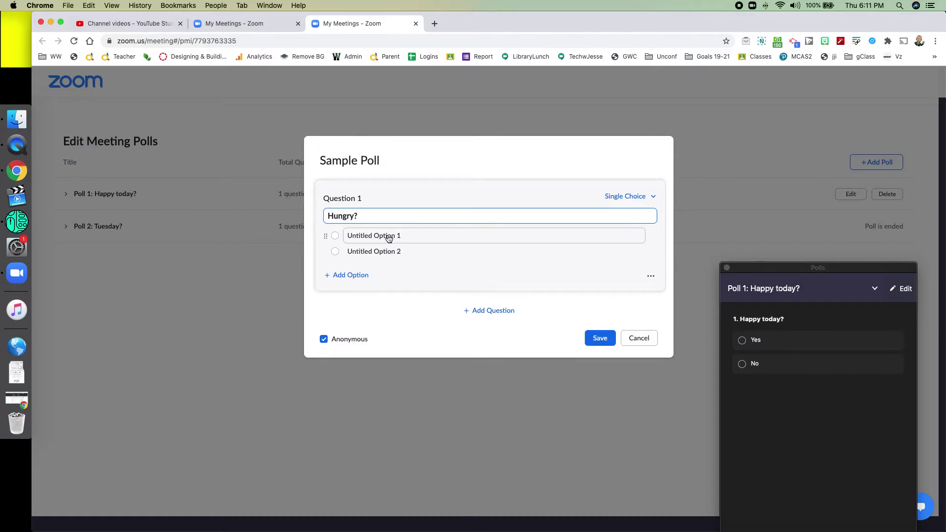
{"action": "left_click", "coordinate": [389, 238]}
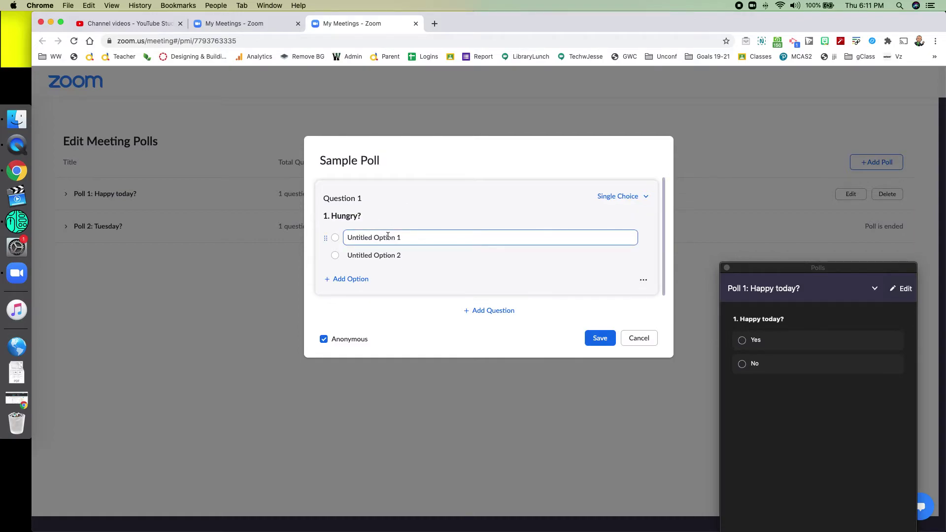
{"action": "triple_click", "coordinate": [388, 238]}
{"action": "type", "text": "Yes"}
{"action": "triple_click", "coordinate": [387, 255]}
{"action": "type", "text": "No"}
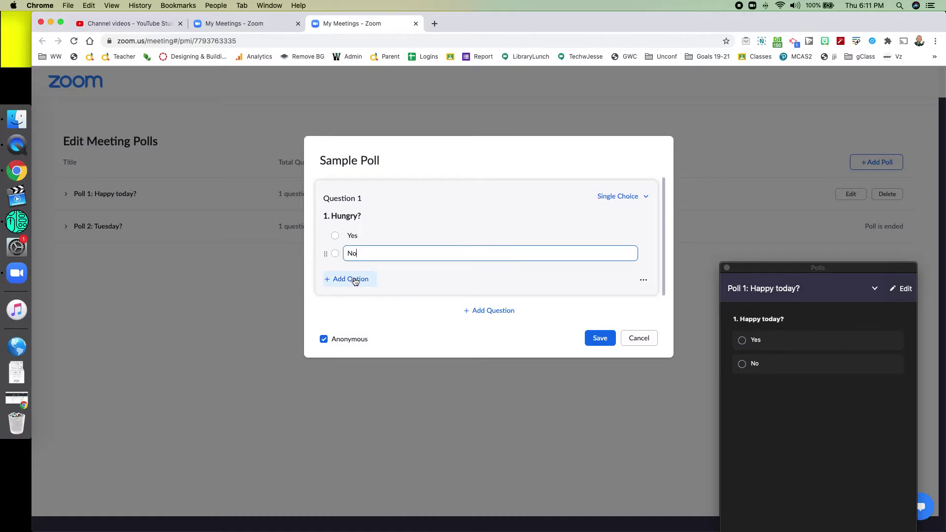
{"action": "left_click", "coordinate": [441, 339]}
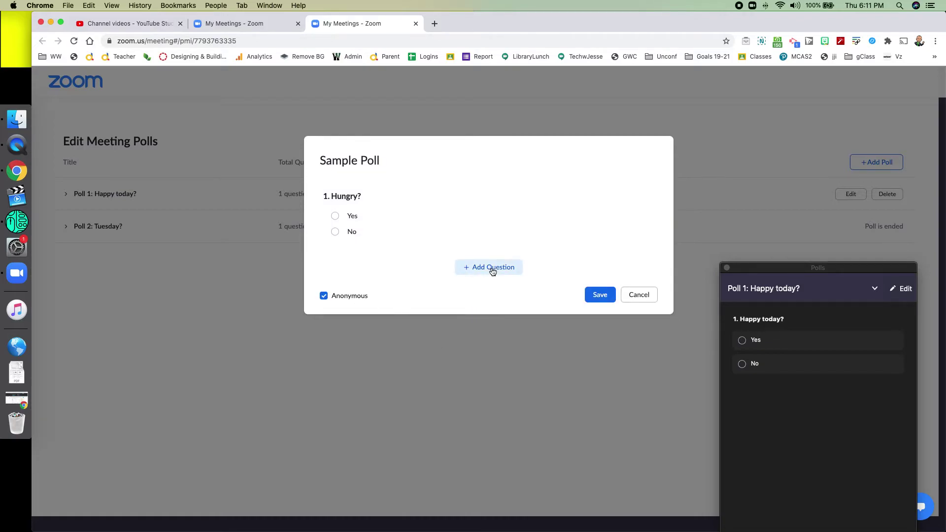
- Change the "Hungry?" question to Multiple Choice and save the poll
{"action": "left_click", "coordinate": [418, 215]}
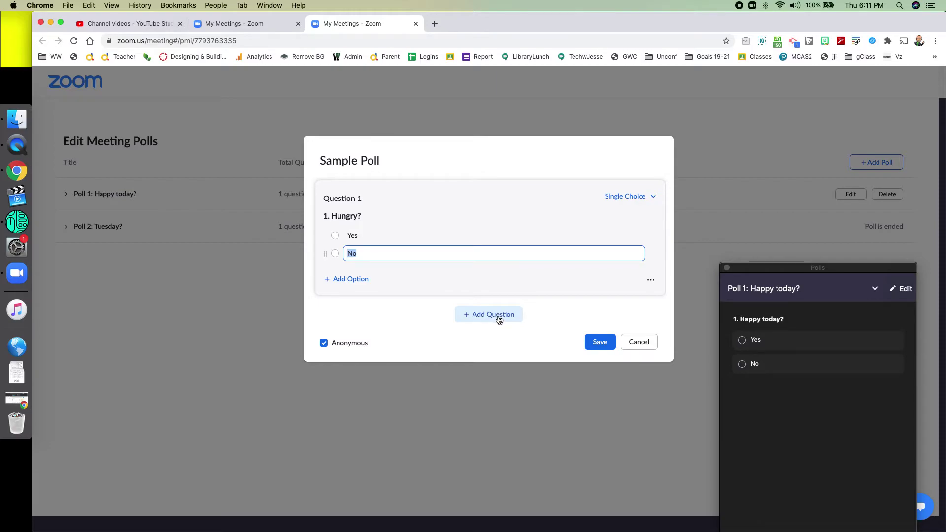
{"action": "left_click", "coordinate": [654, 199]}
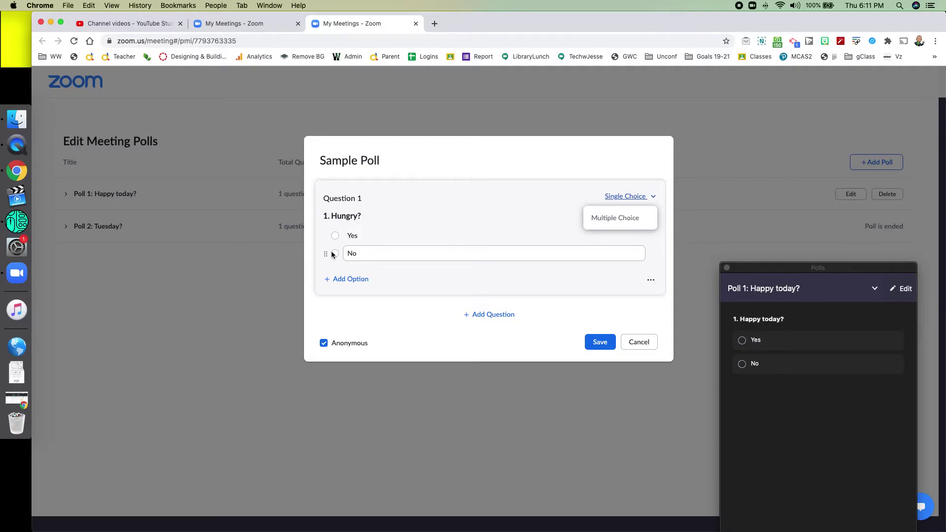
{"action": "left_click", "coordinate": [618, 220]}
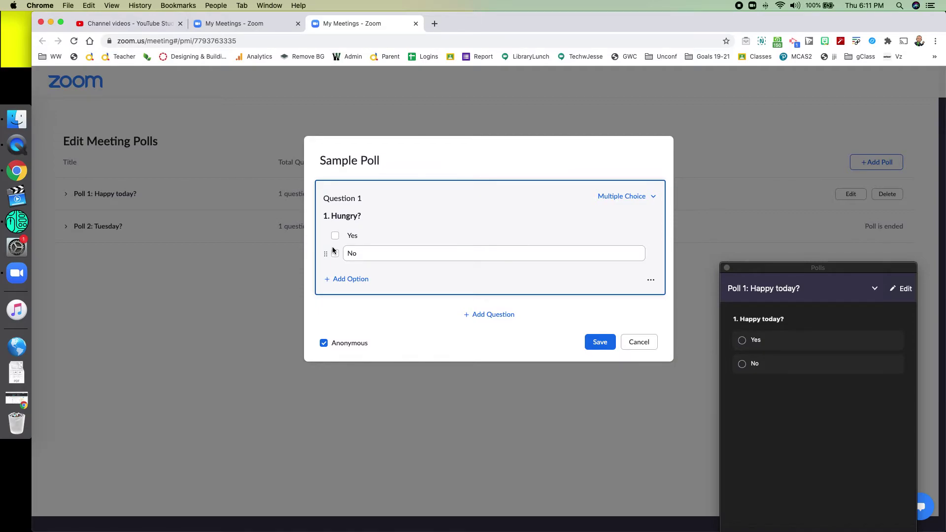
{"action": "left_click", "coordinate": [651, 281]}
{"action": "left_click", "coordinate": [600, 343]}
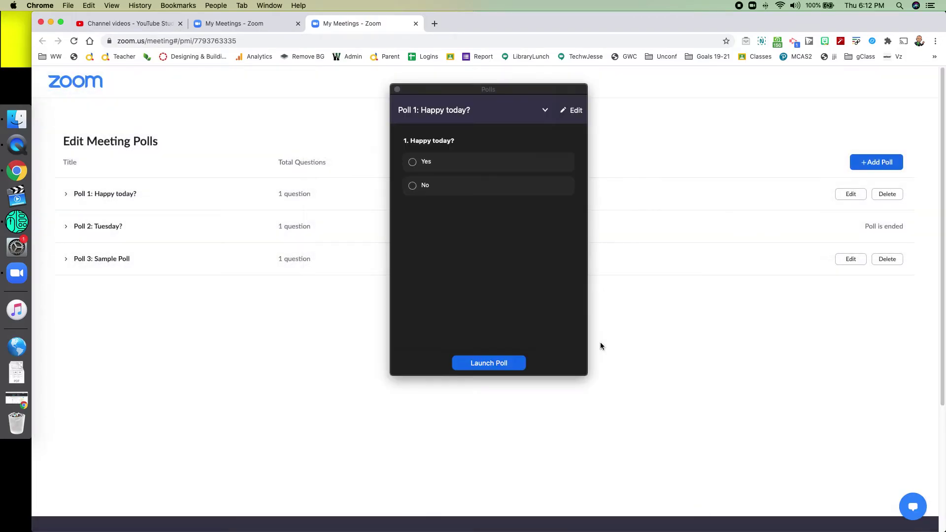
- Select Poll 3: Sample Poll in the Polls window and launch it to the attendees
{"action": "left_click_drag", "start_coordinate": [526, 92], "coordinate": [593, 179]}
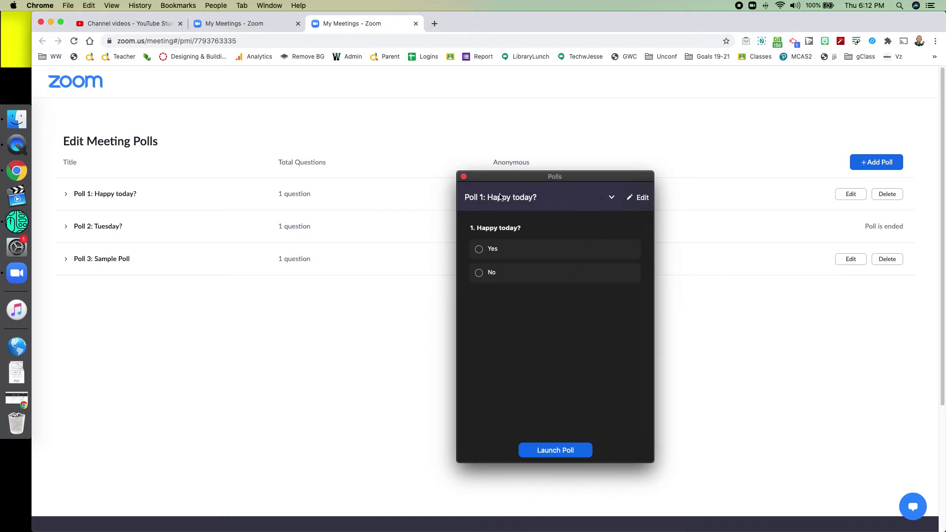
{"action": "left_click", "coordinate": [611, 198]}
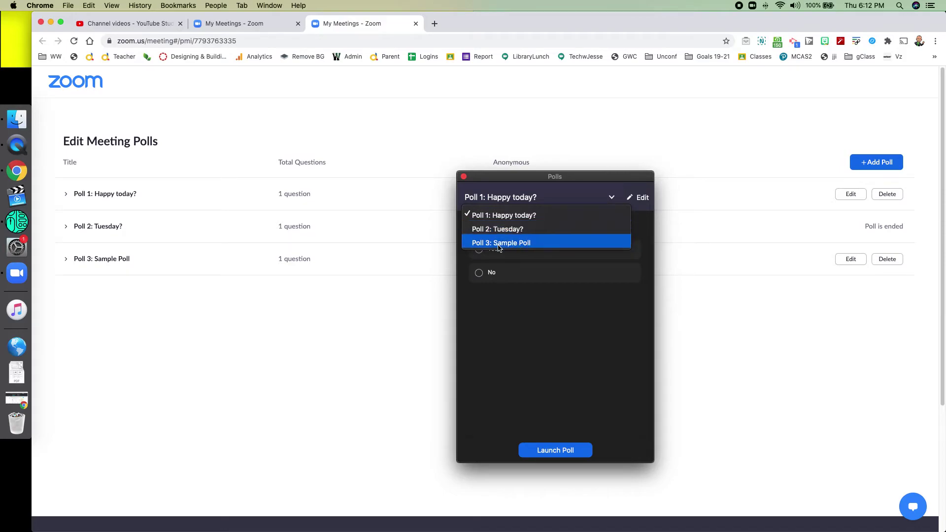
{"action": "left_click", "coordinate": [520, 244]}
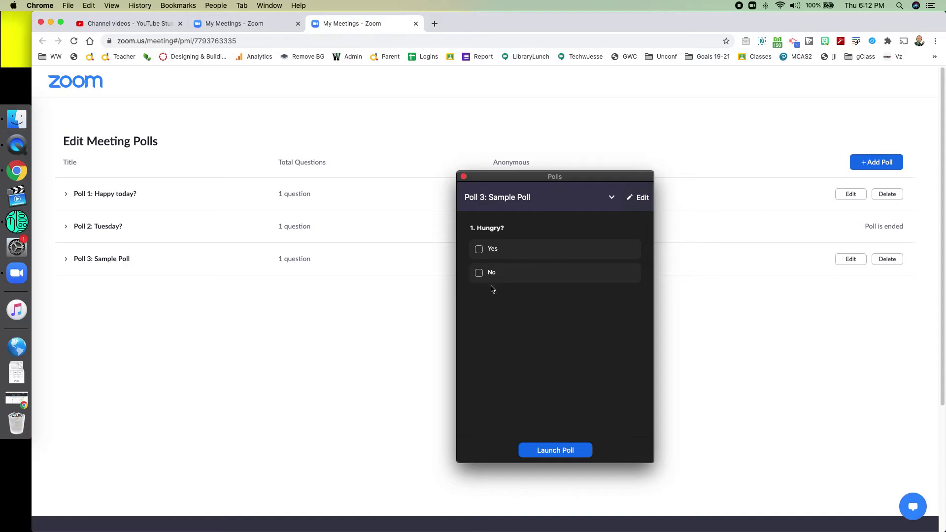
{"action": "left_click", "coordinate": [560, 451]}
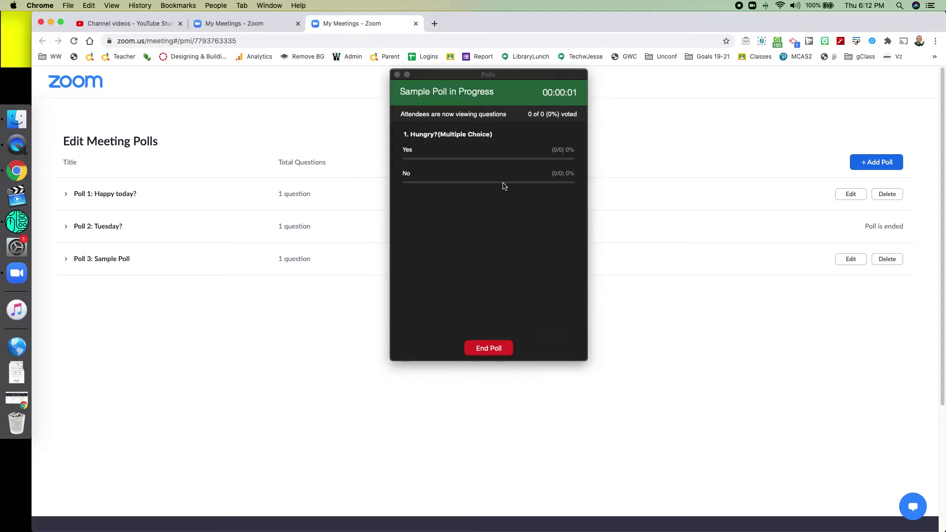
- End the running Sample Poll and close the Polls window
{"action": "left_click_drag", "start_coordinate": [454, 75], "coordinate": [447, 132]}
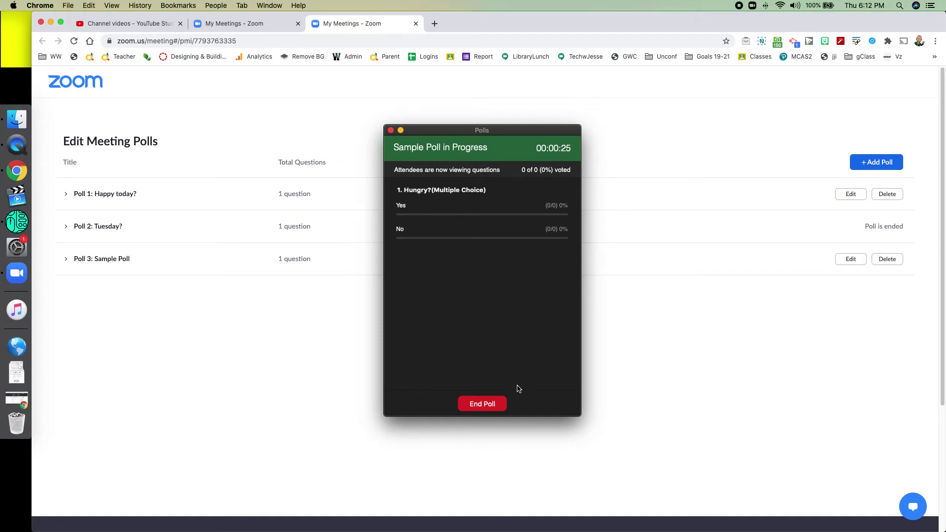
{"action": "left_click", "coordinate": [484, 405]}
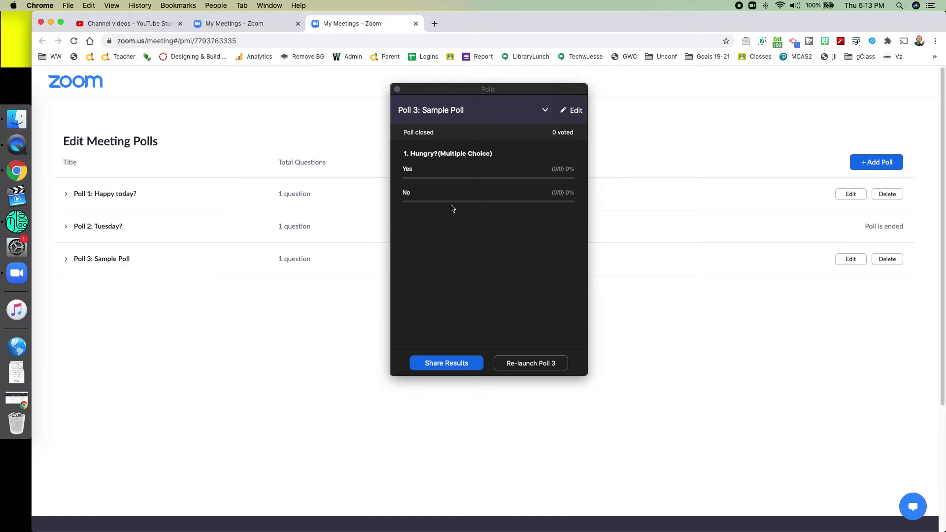
{"action": "left_click", "coordinate": [397, 89]}
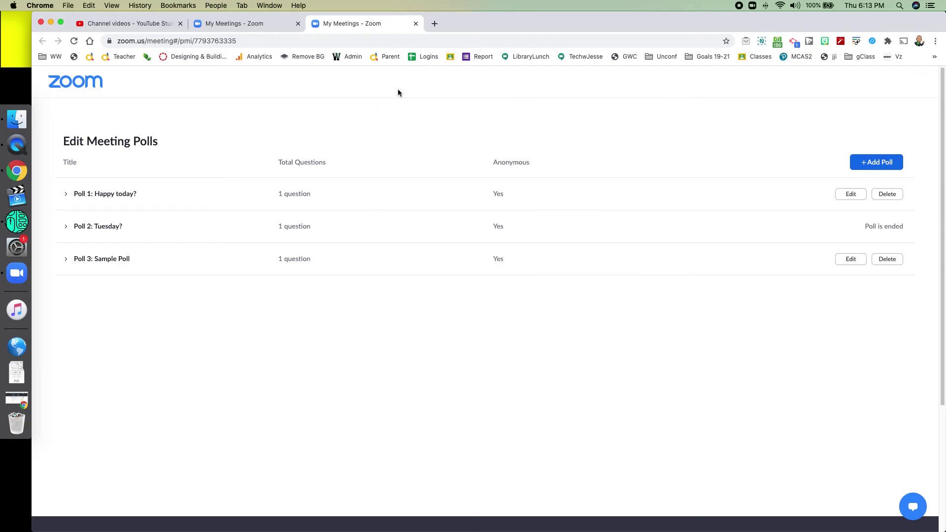
- Minimize the browser to show the Zoom meeting and bring the poll editing page back
{"action": "left_click", "coordinate": [52, 23]}
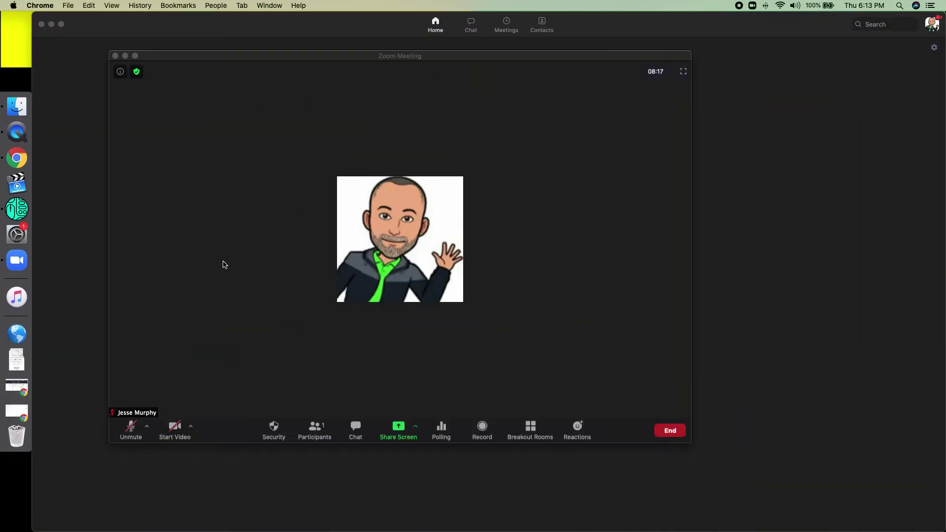
{"action": "left_click", "coordinate": [15, 413]}
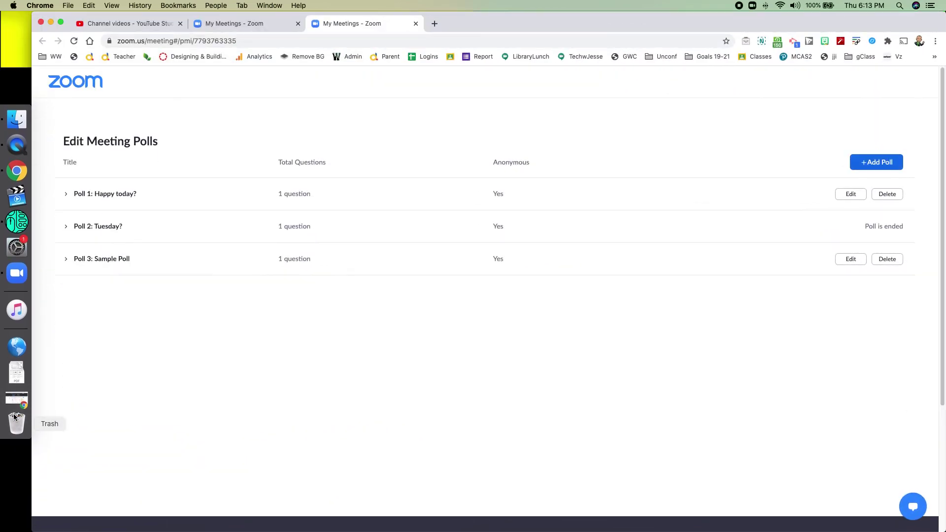